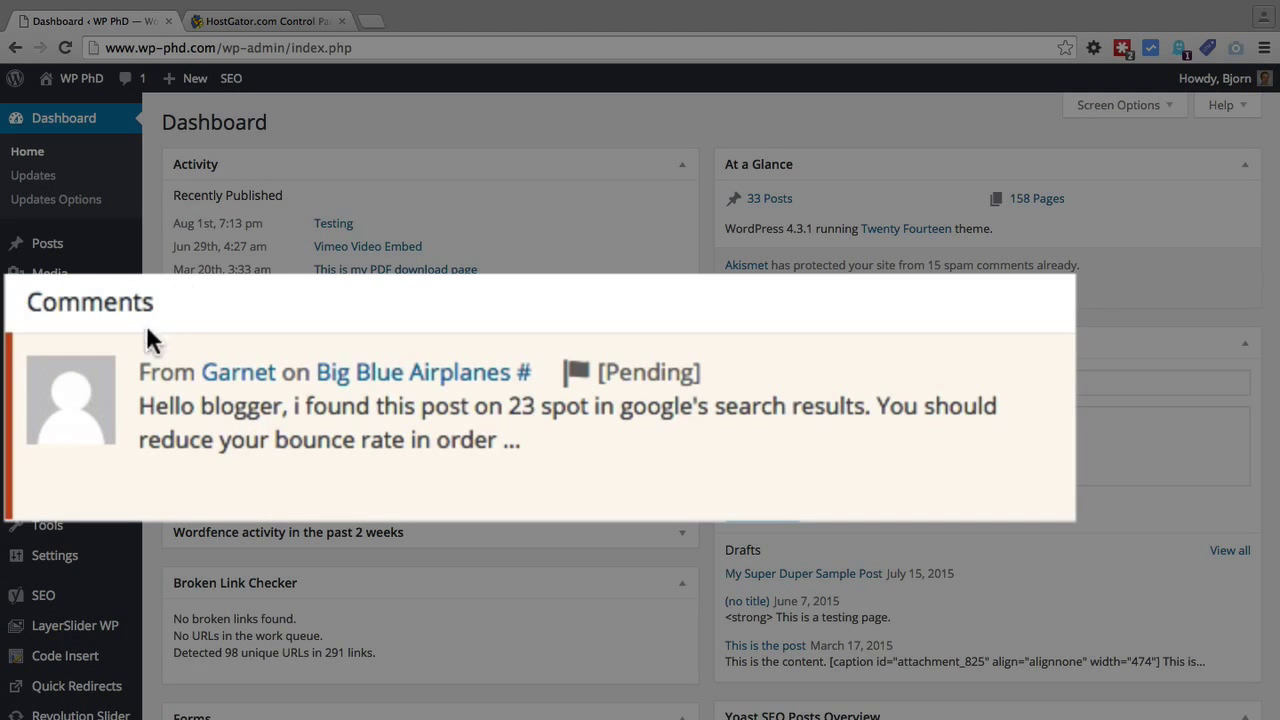
Step: Go to the site's Comments list and review the author details of the pending comment
mouse_move(275, 400)
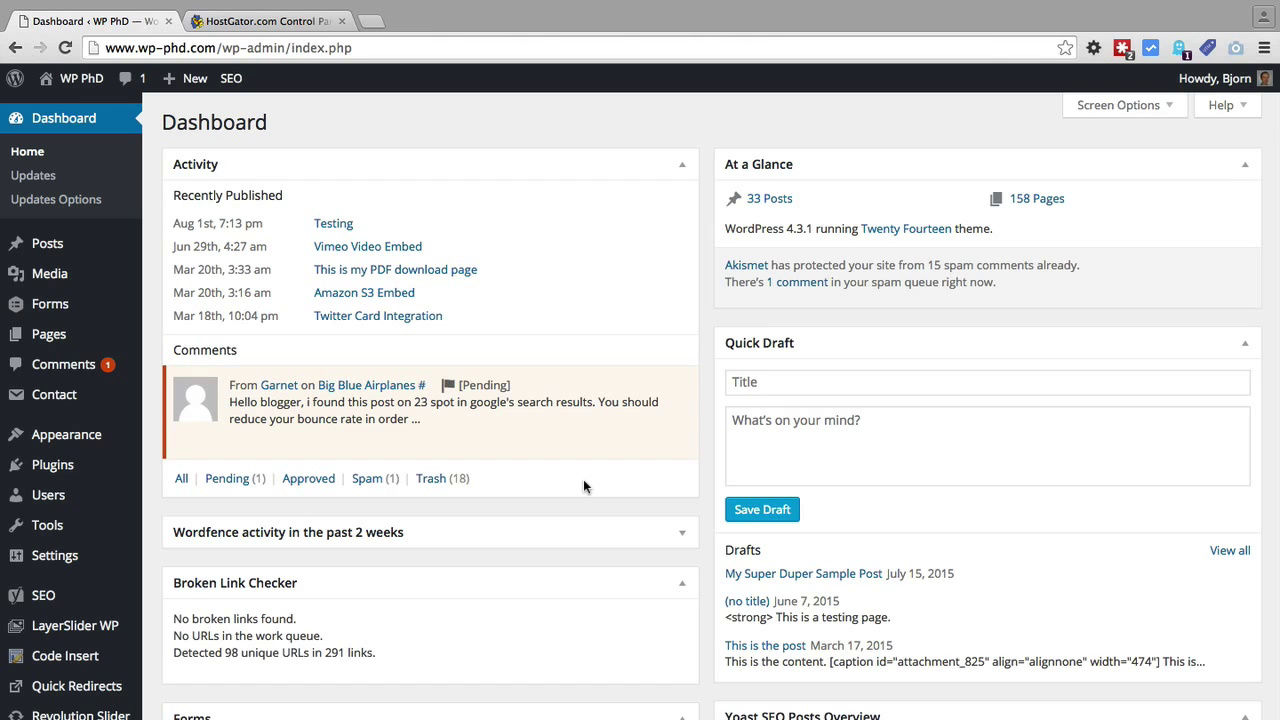
mouse_move(458, 438)
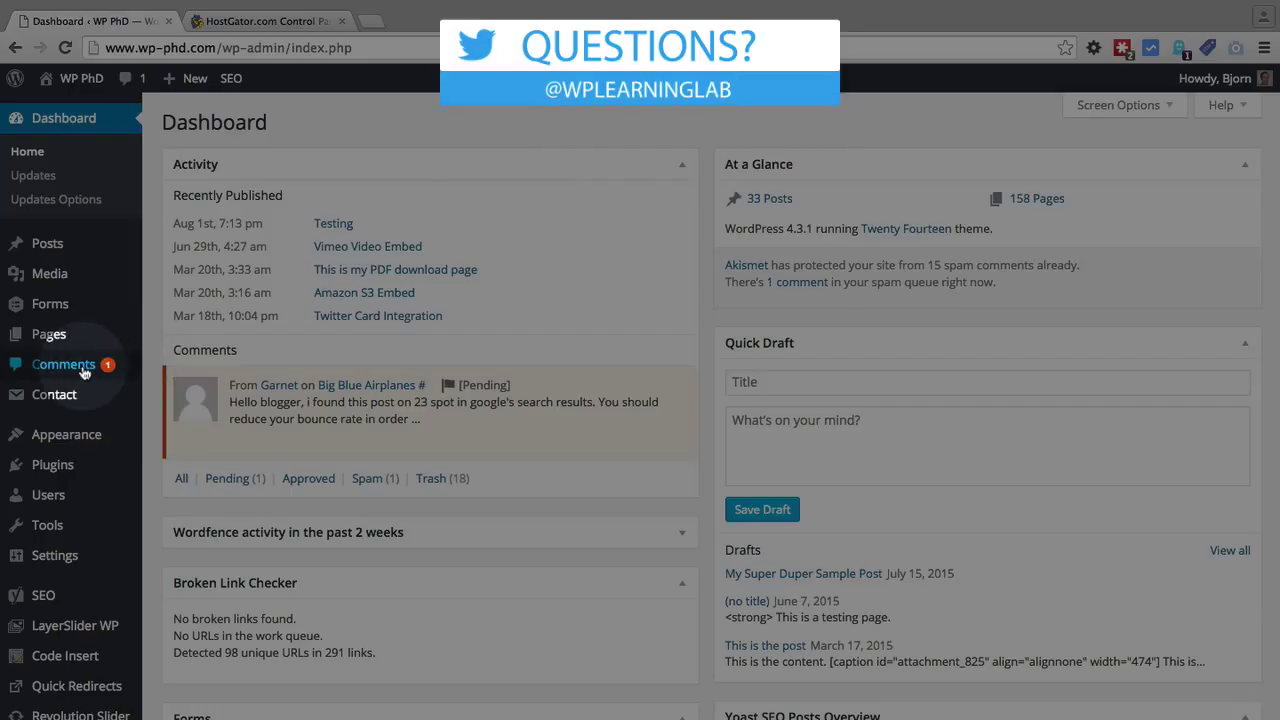
click(82, 369)
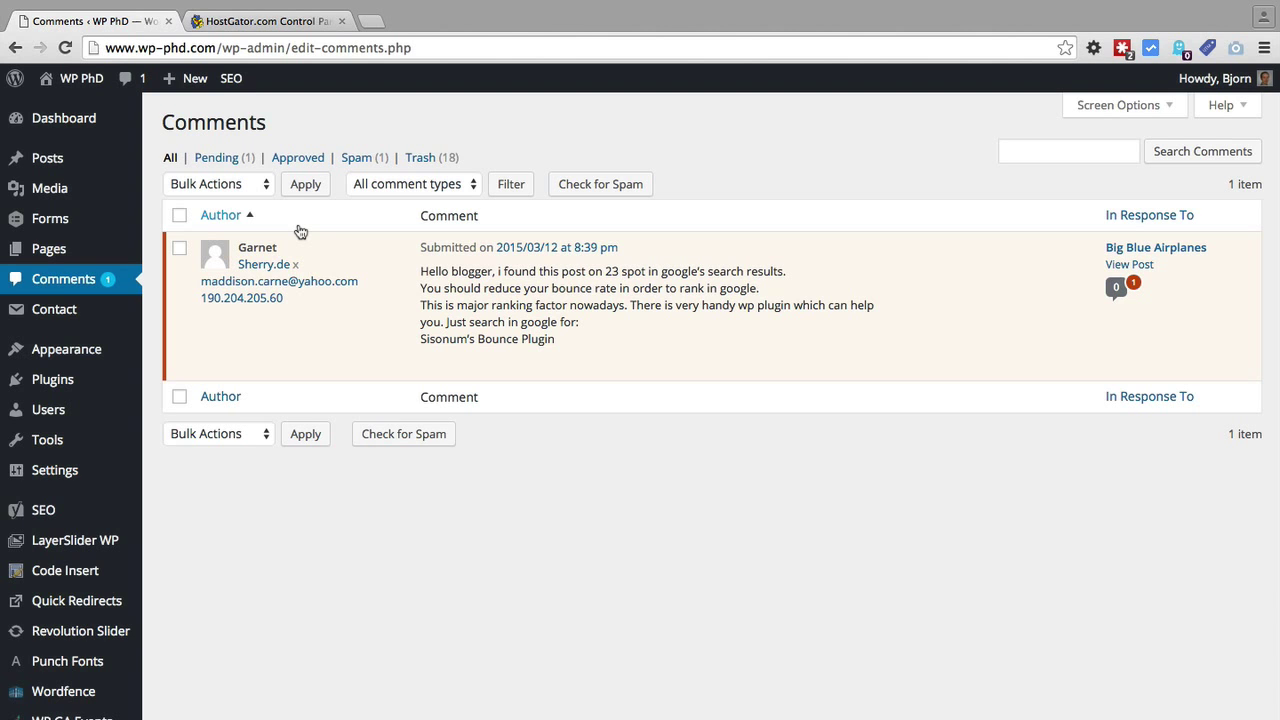
mouse_move(303, 235)
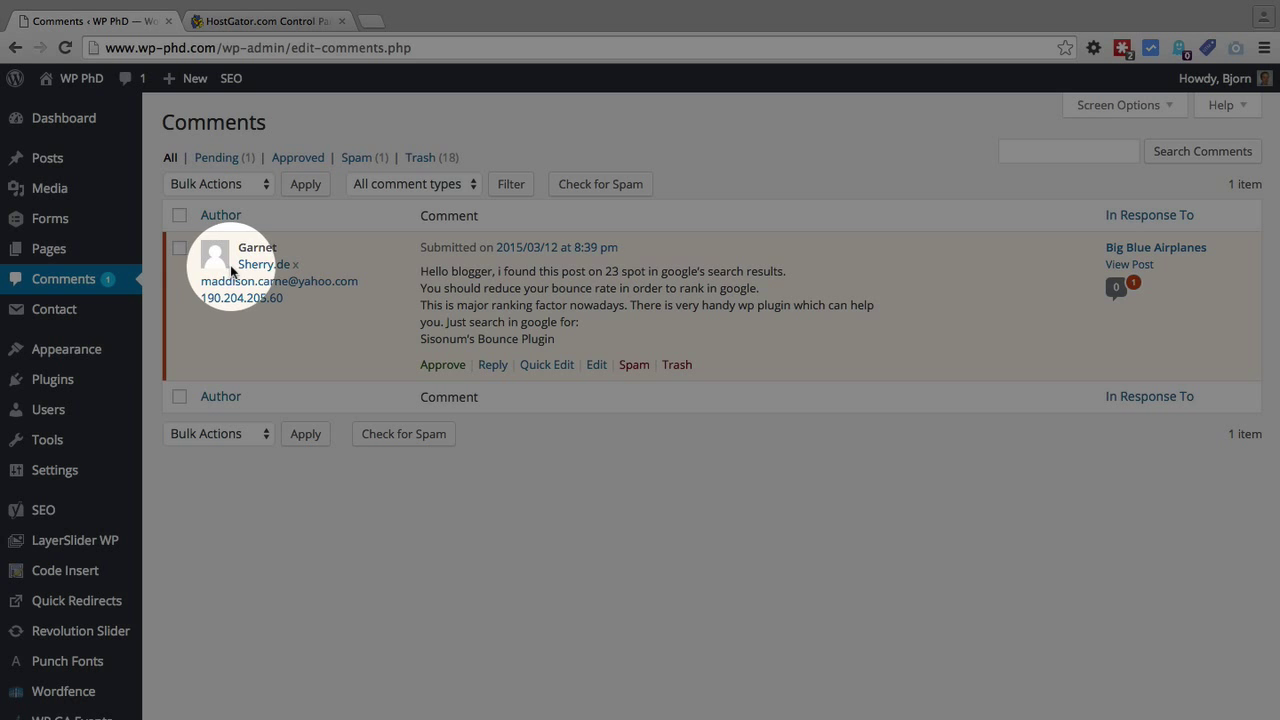
mouse_move(262, 272)
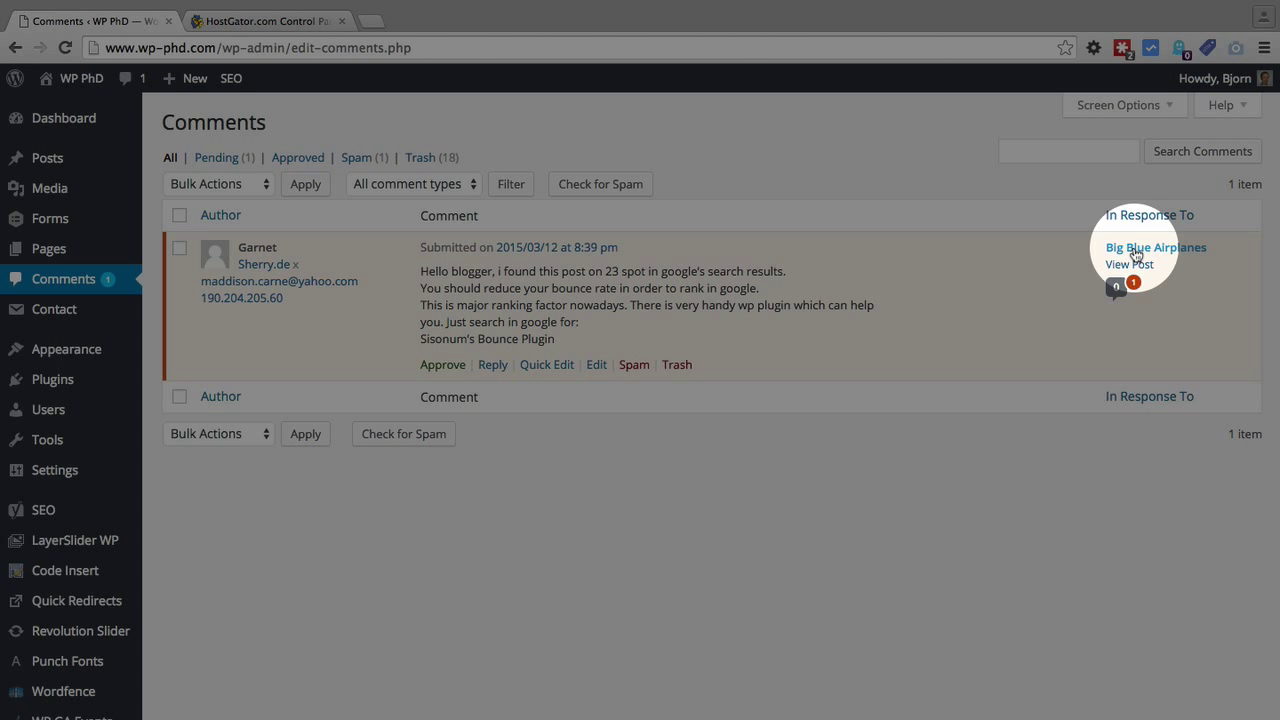
Step: Open the Big Blue Airplanes post for editing and examine the Comments section below its content
click(1136, 255)
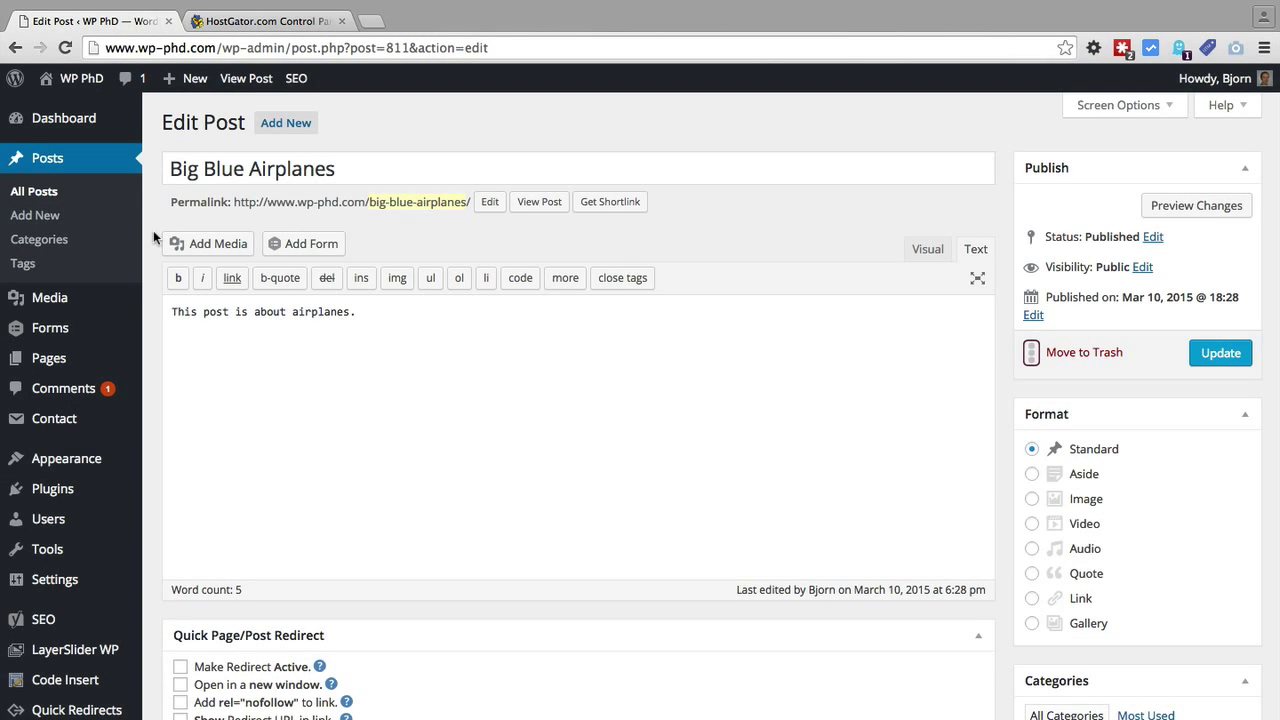
scroll(155, 237, down, 10)
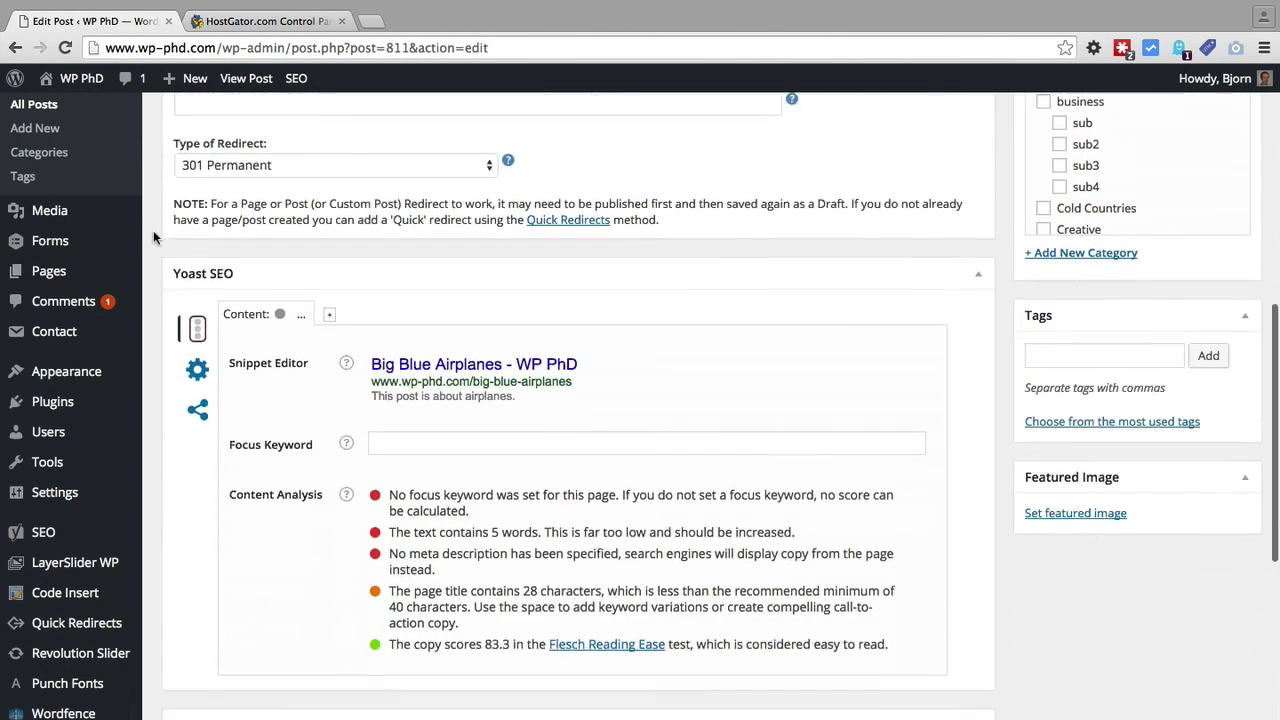
scroll(155, 237, down, 8)
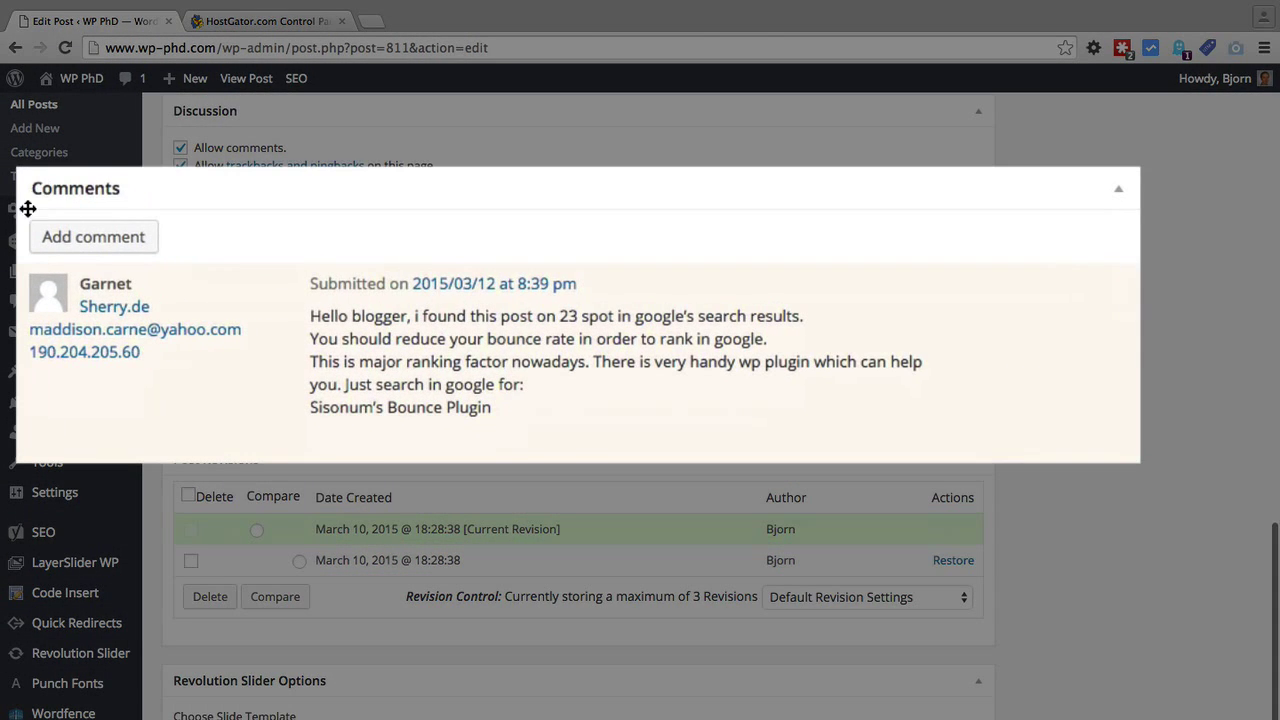
mouse_move(291, 294)
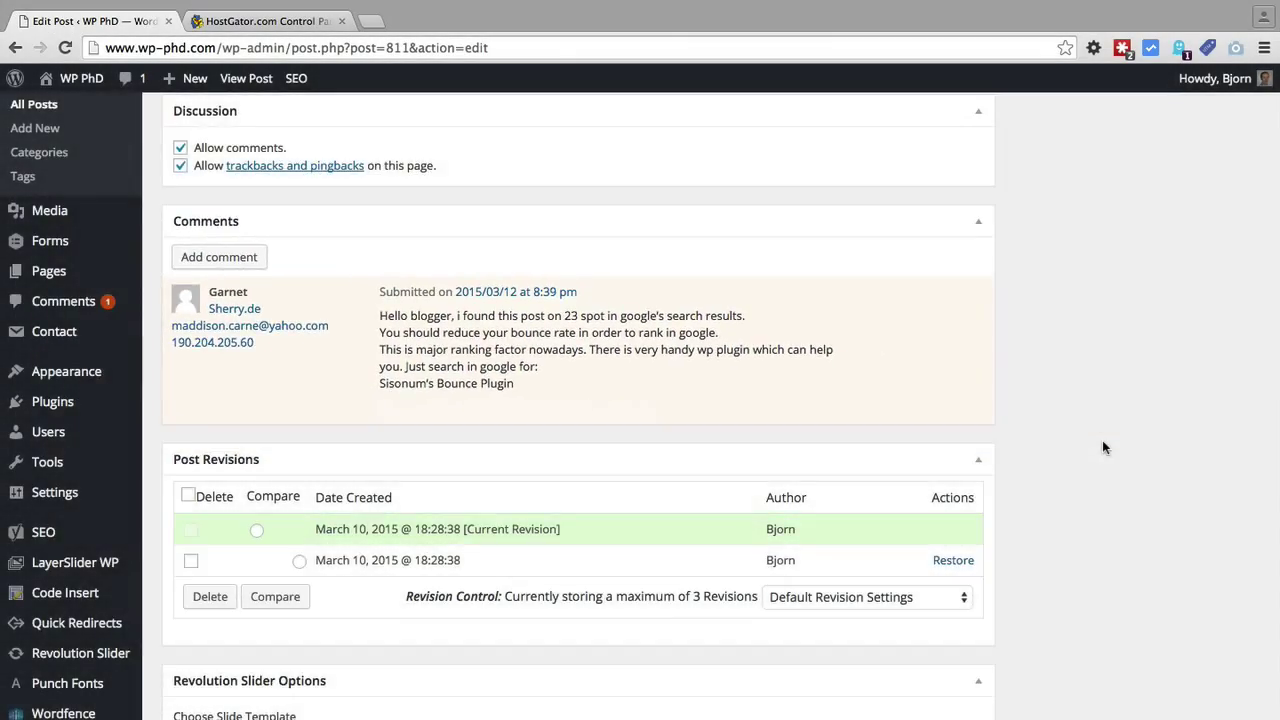
Step: Check the post editor's Screen Options for the Comments box, then review the comment's available moderation actions
scroll(1102, 447, up, 15)
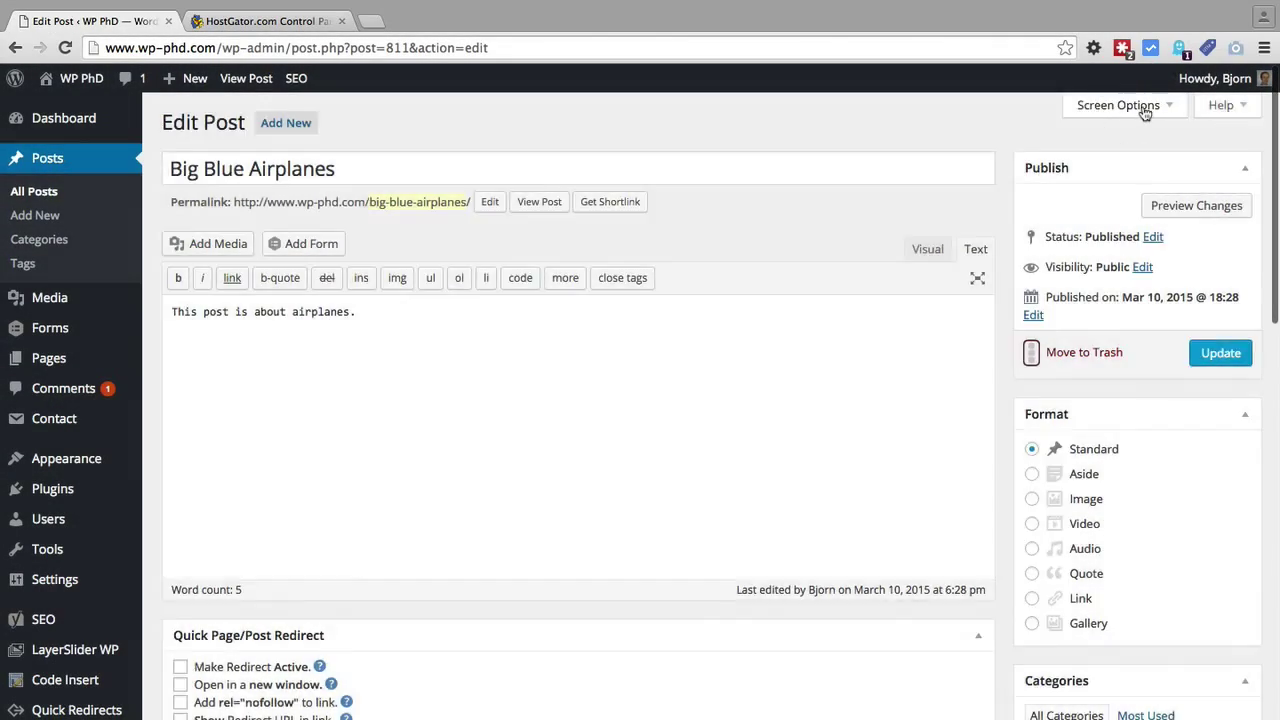
click(1095, 106)
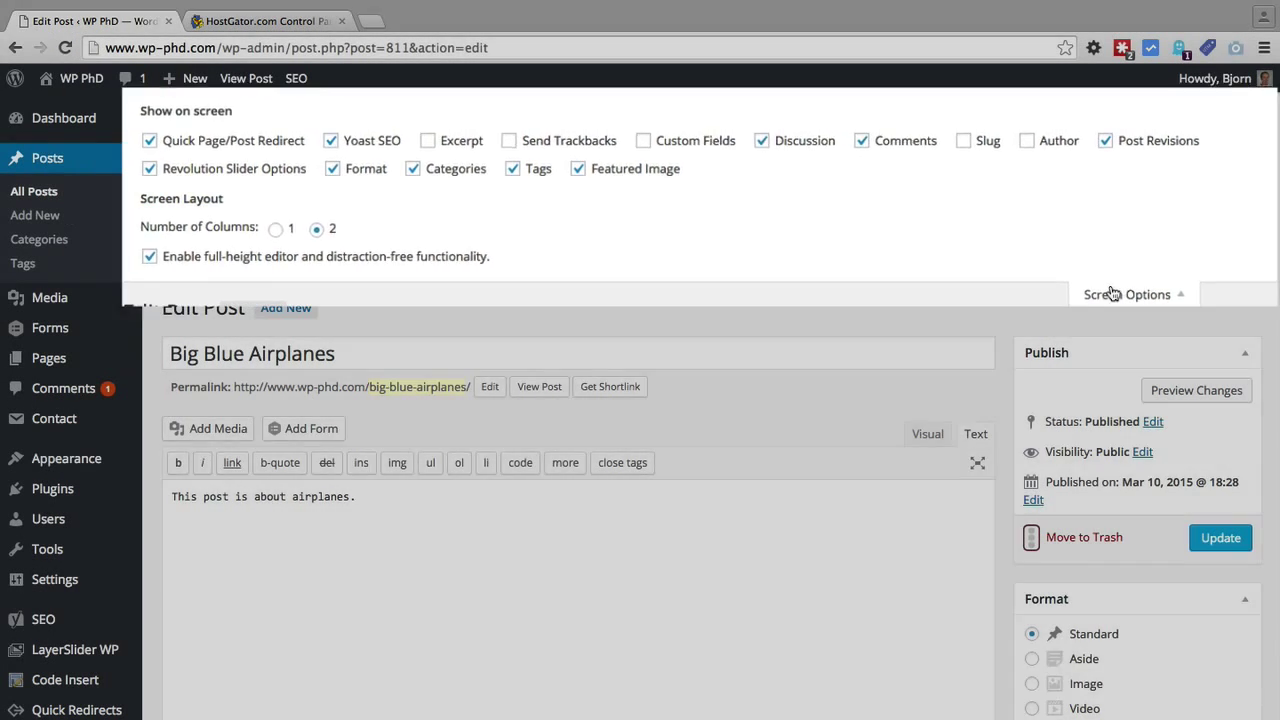
click(1114, 291)
scroll(1003, 258, down, 10)
scroll(1003, 258, down, 5)
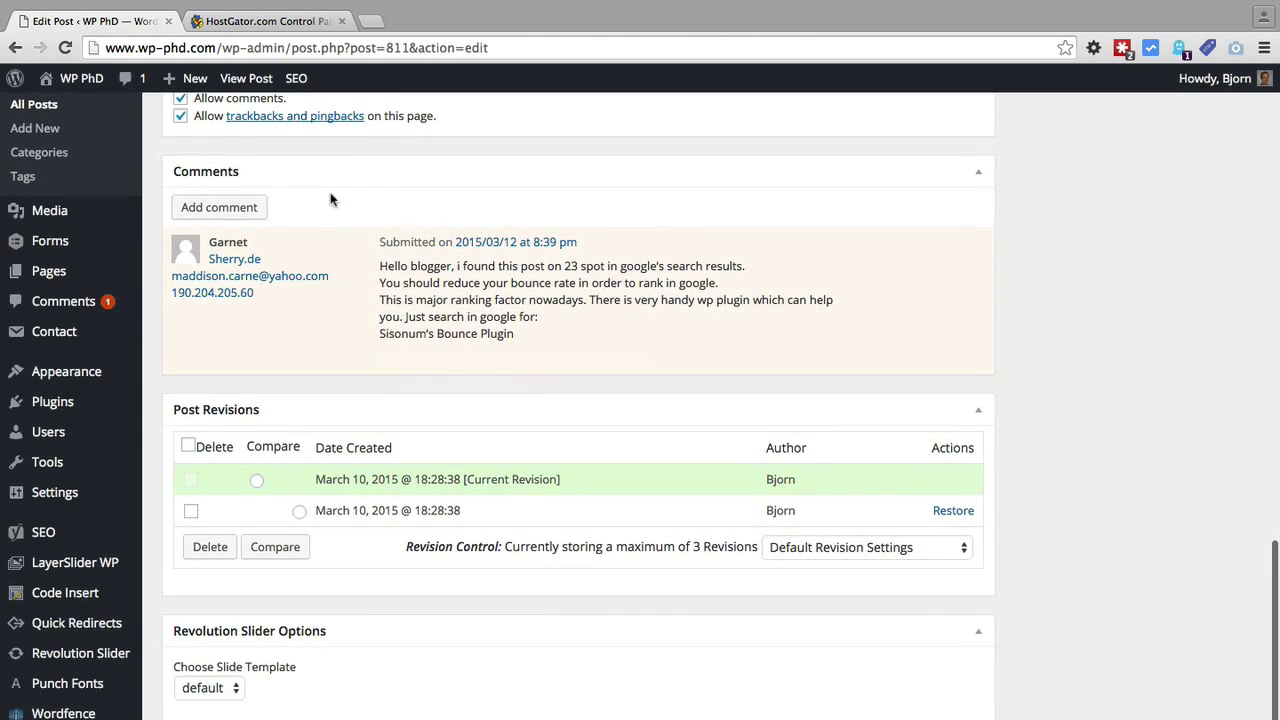
mouse_move(332, 354)
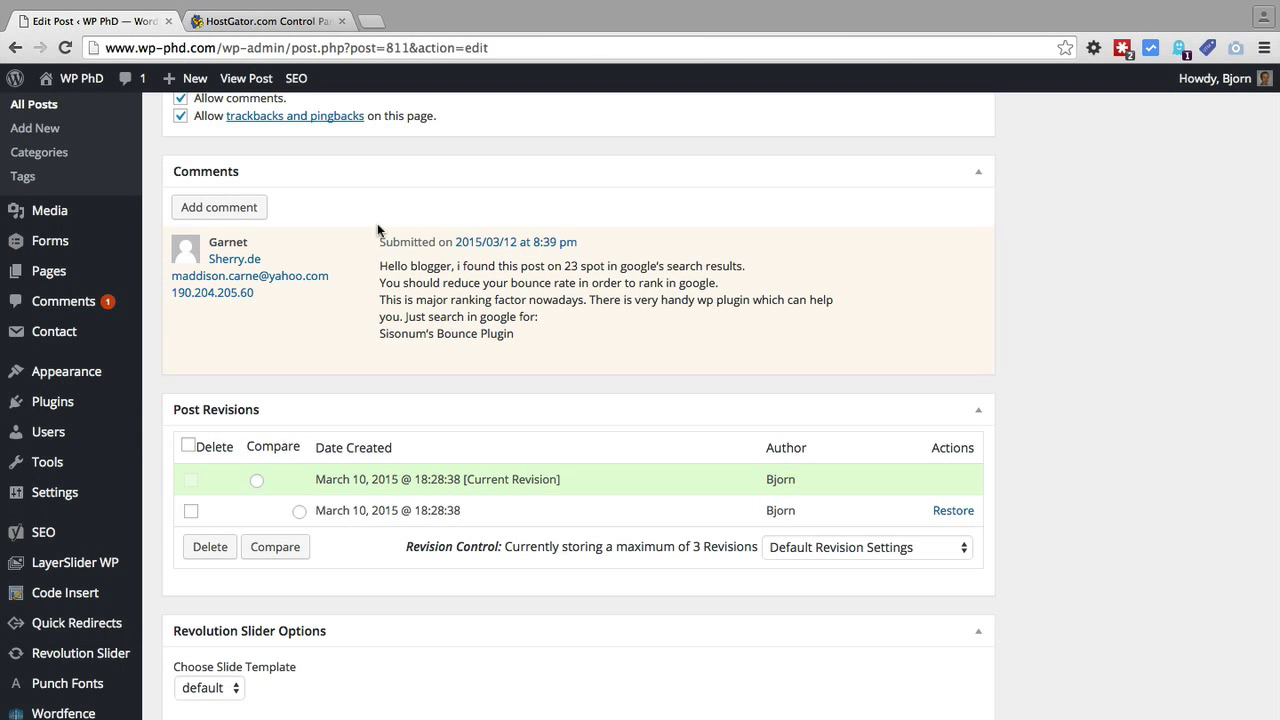
mouse_move(354, 326)
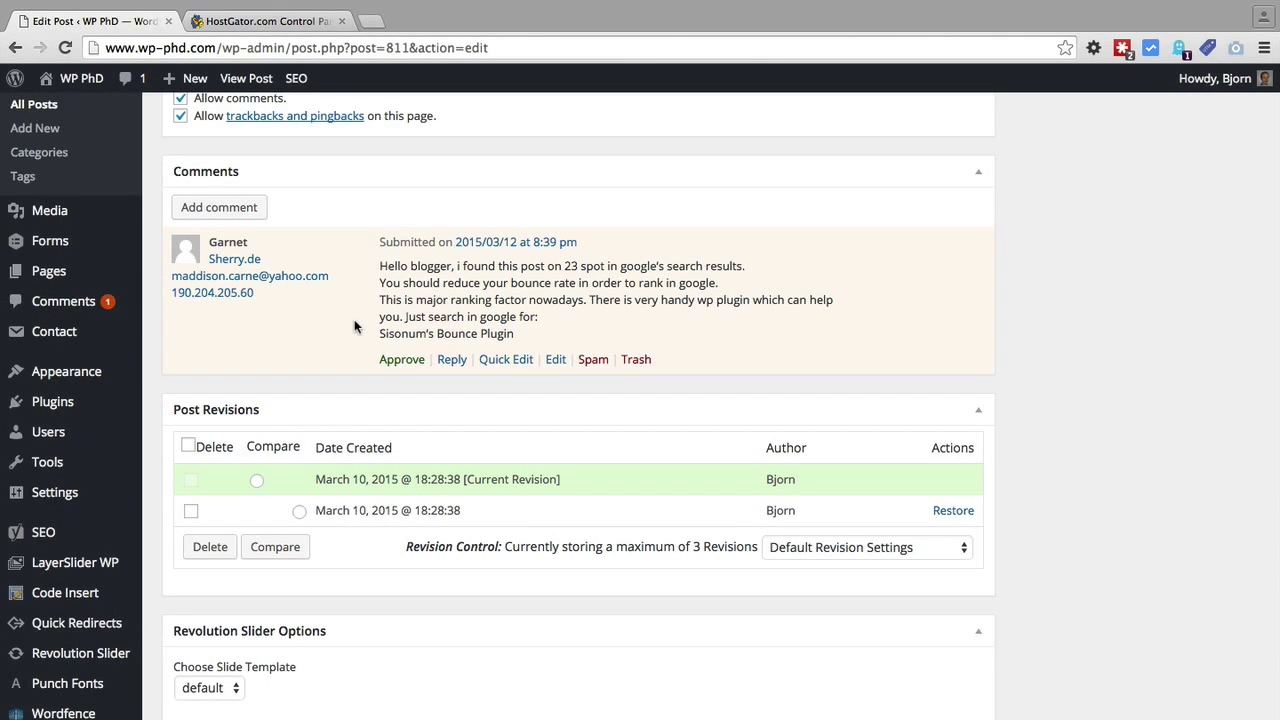
scroll(354, 326, up, 2)
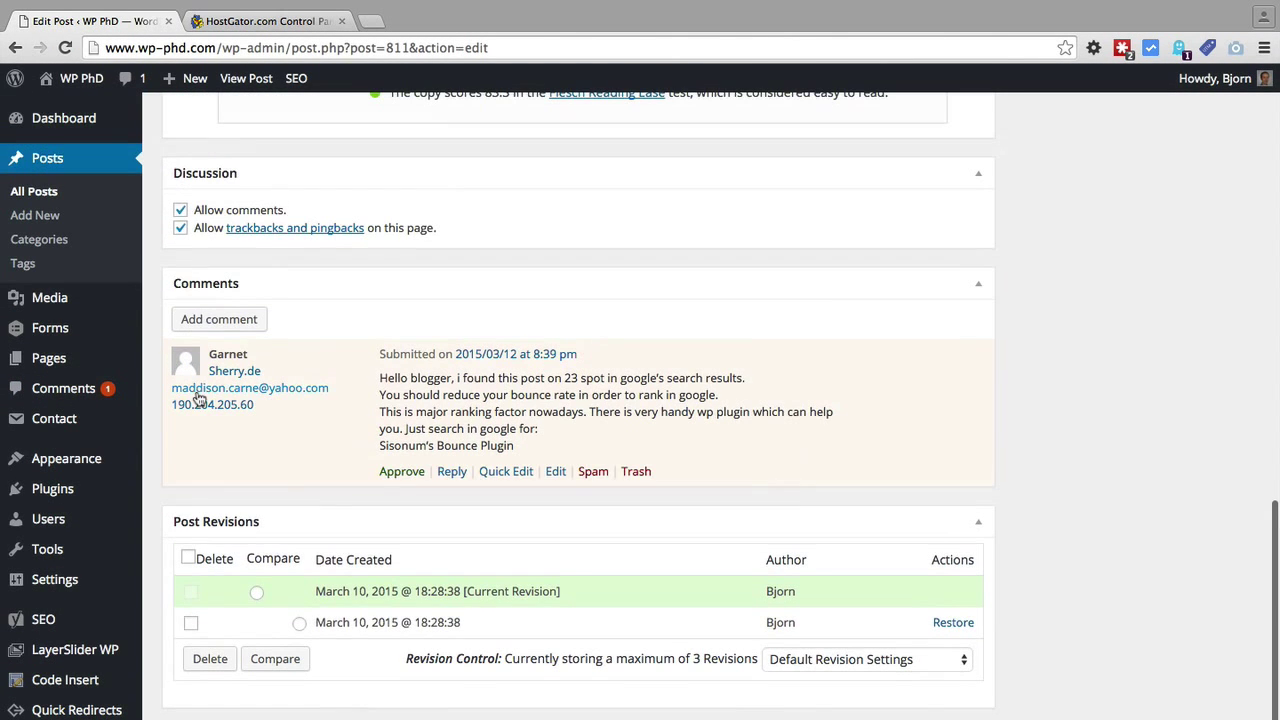
scroll(206, 270, up, 4)
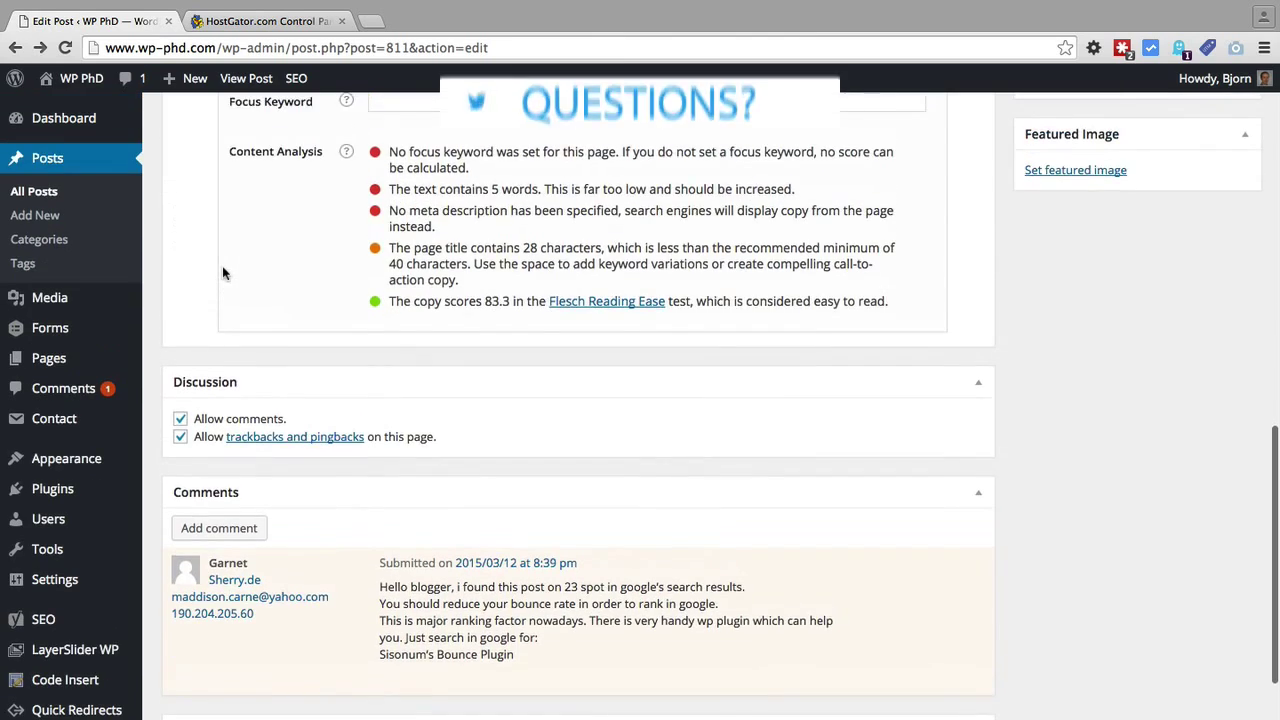
Step: Search all posts for "big blue airplanes" and check the comment indicator on the matching post
click(44, 196)
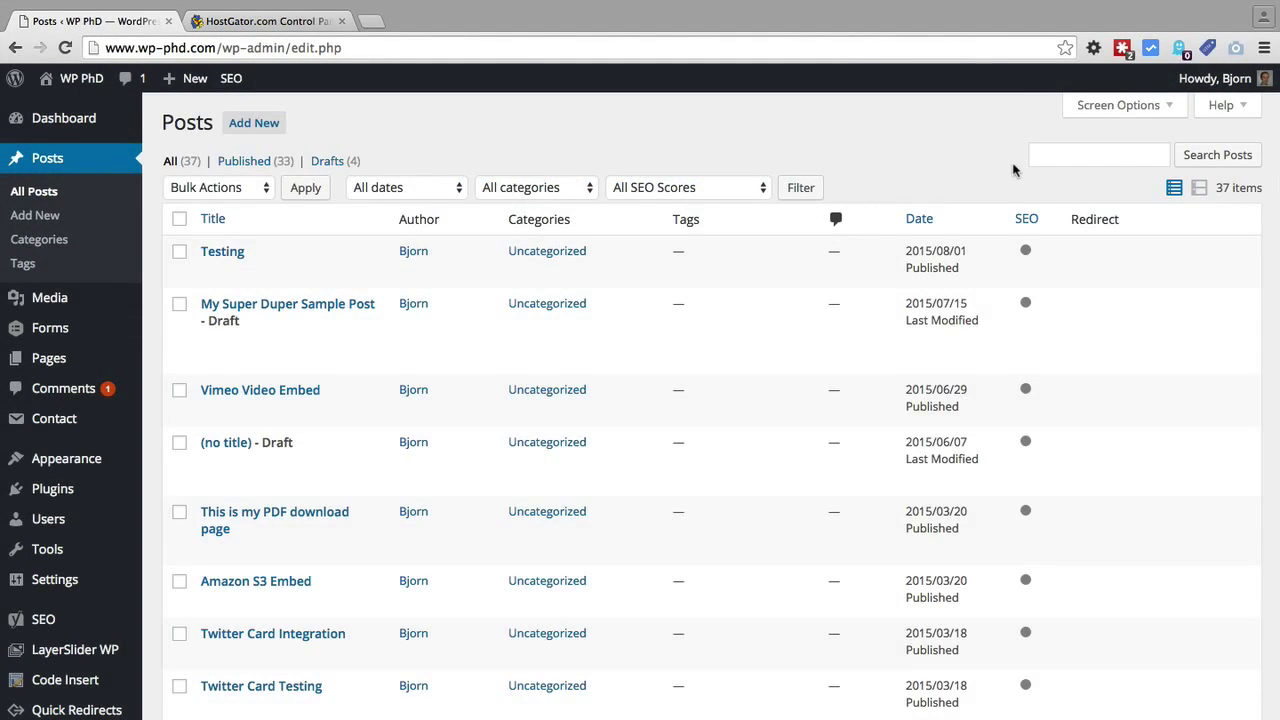
click(1060, 155)
text(blue)
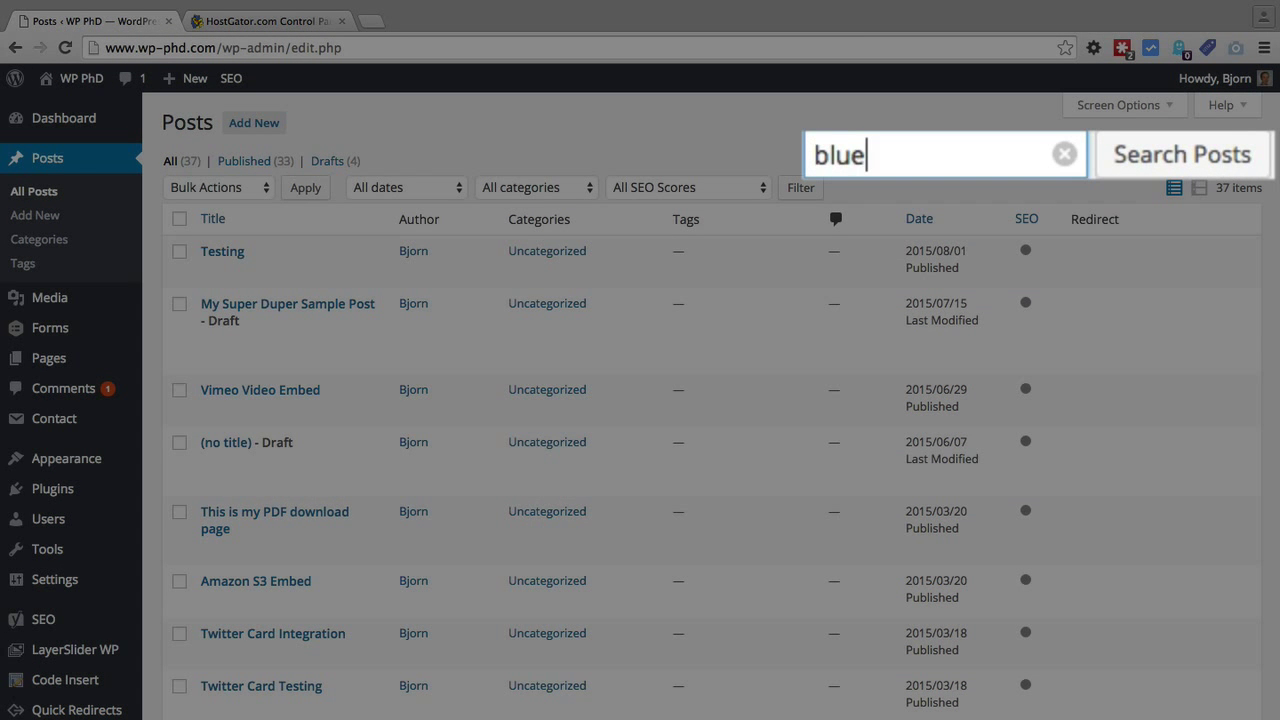
key(BackSpace)
key(BackSpace)
key(BackSpace)
text(ig blue)
key(Down)
key(Return)
click(1165, 152)
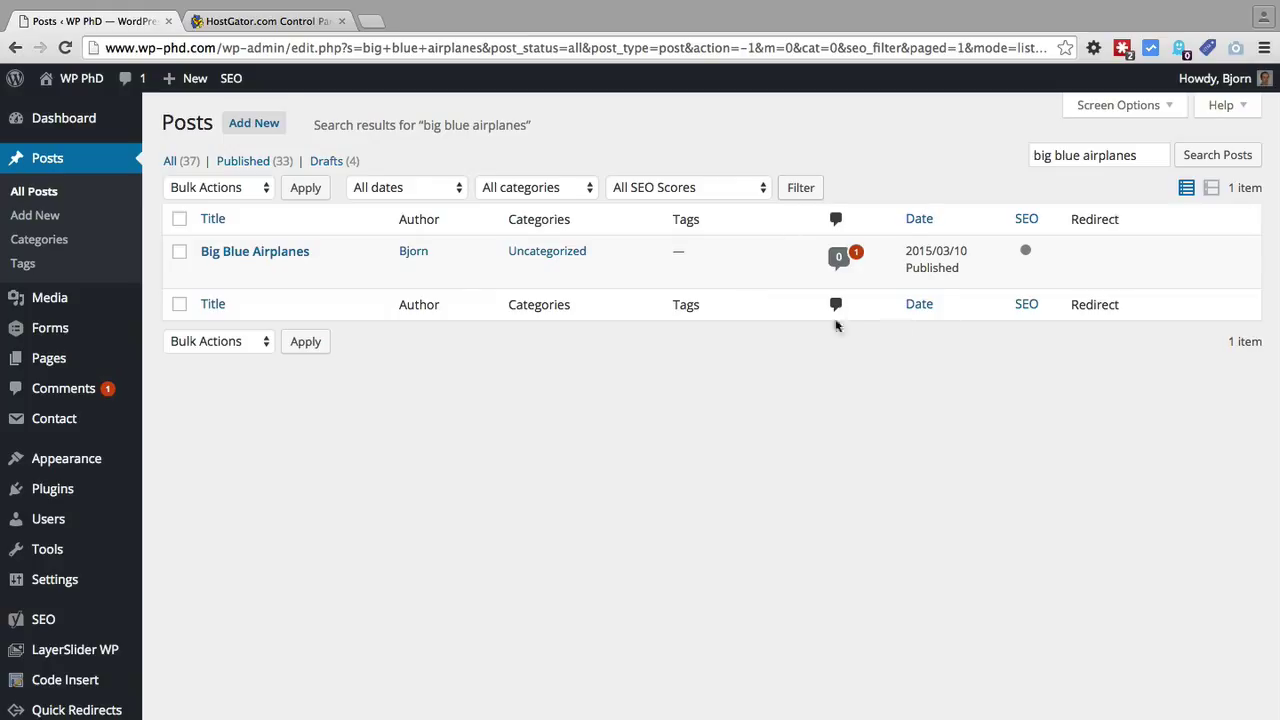
mouse_move(241, 274)
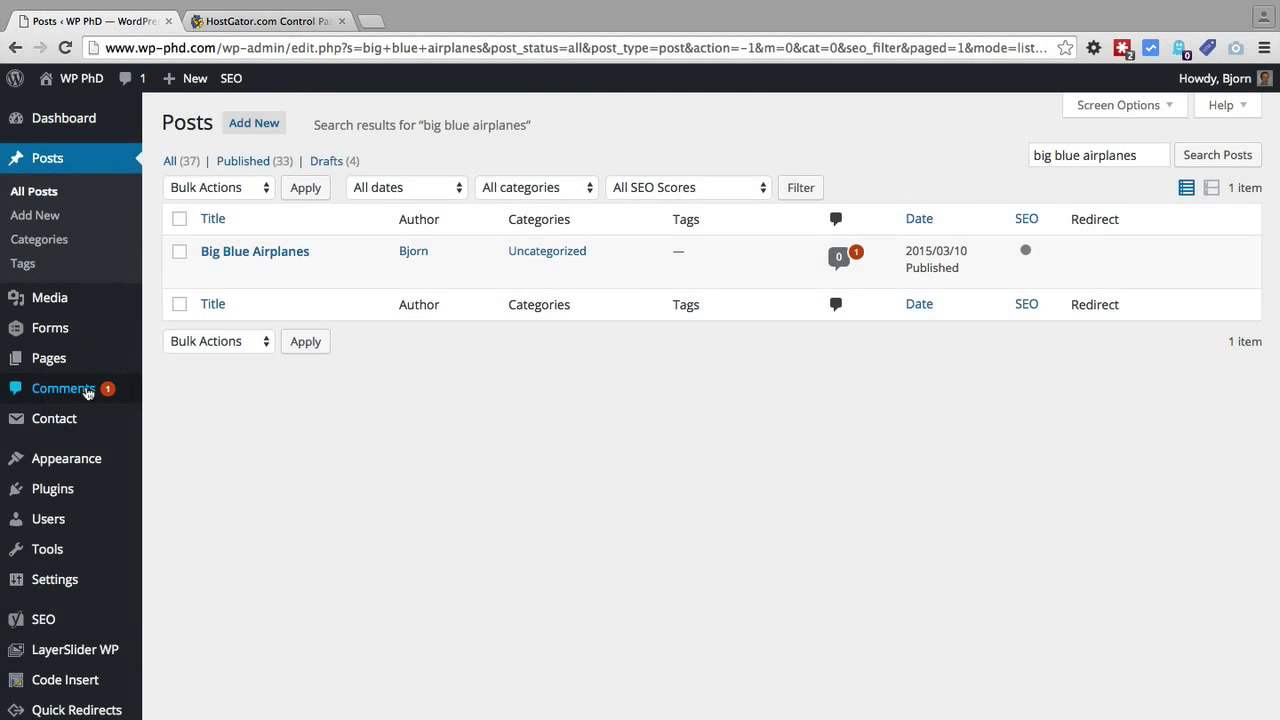
Step: Open the pending comment on Big Blue Airplanes in the full comment editor and set its status to Approved
click(88, 390)
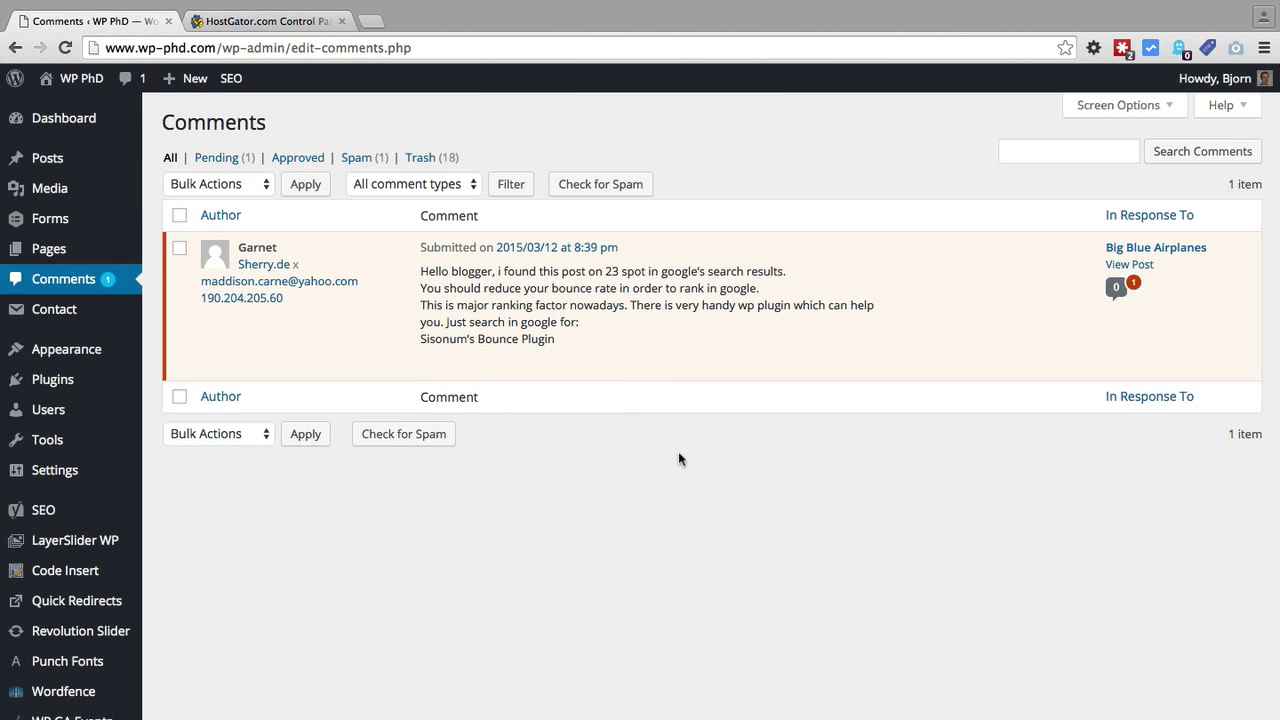
mouse_move(491, 365)
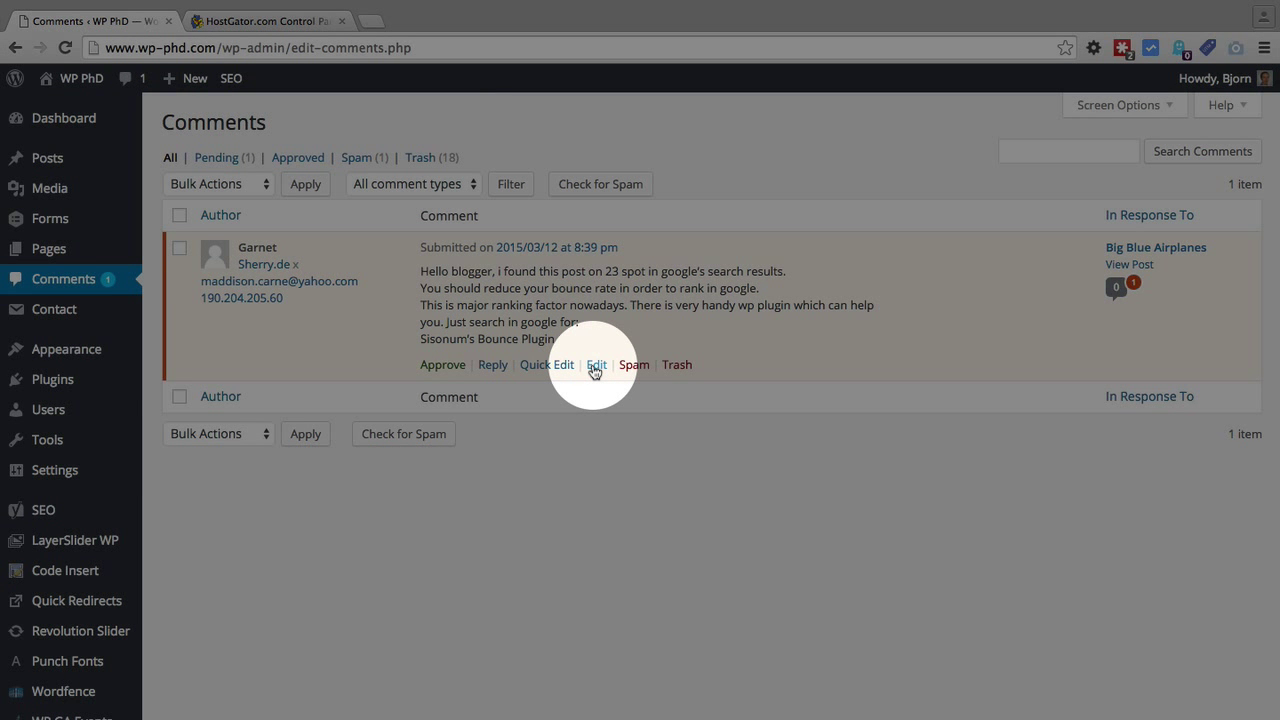
click(595, 366)
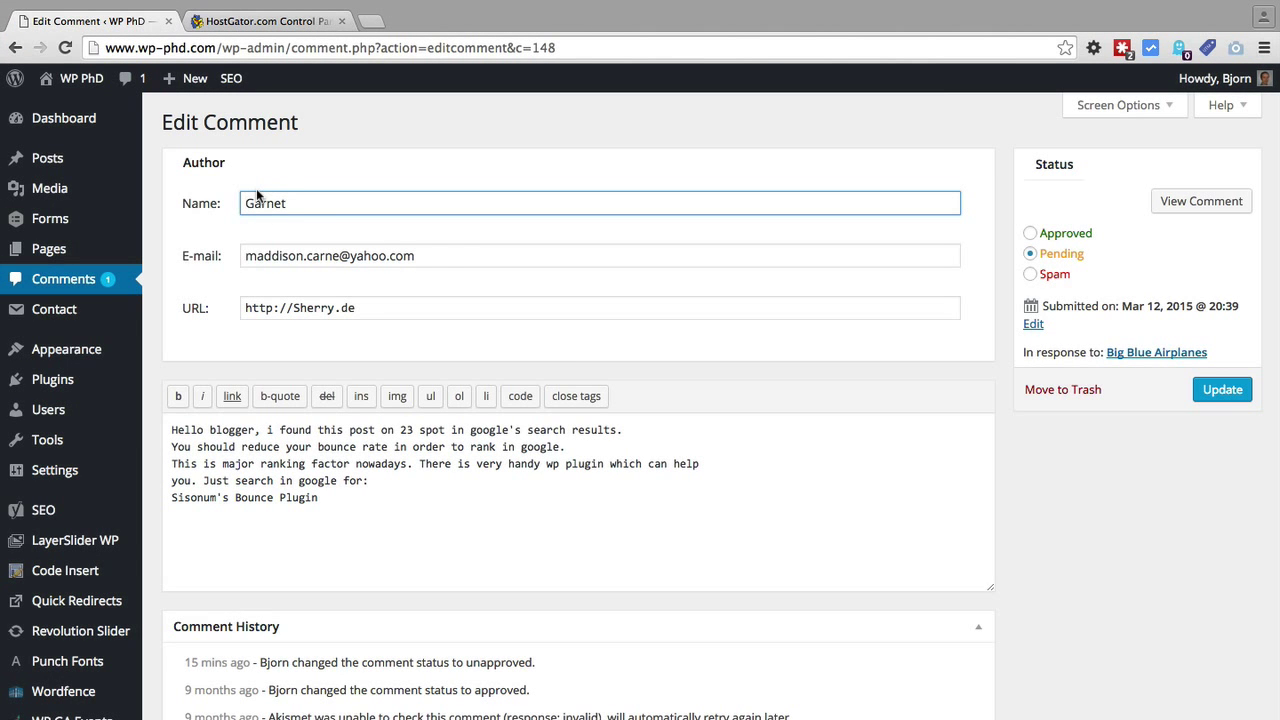
click(298, 206)
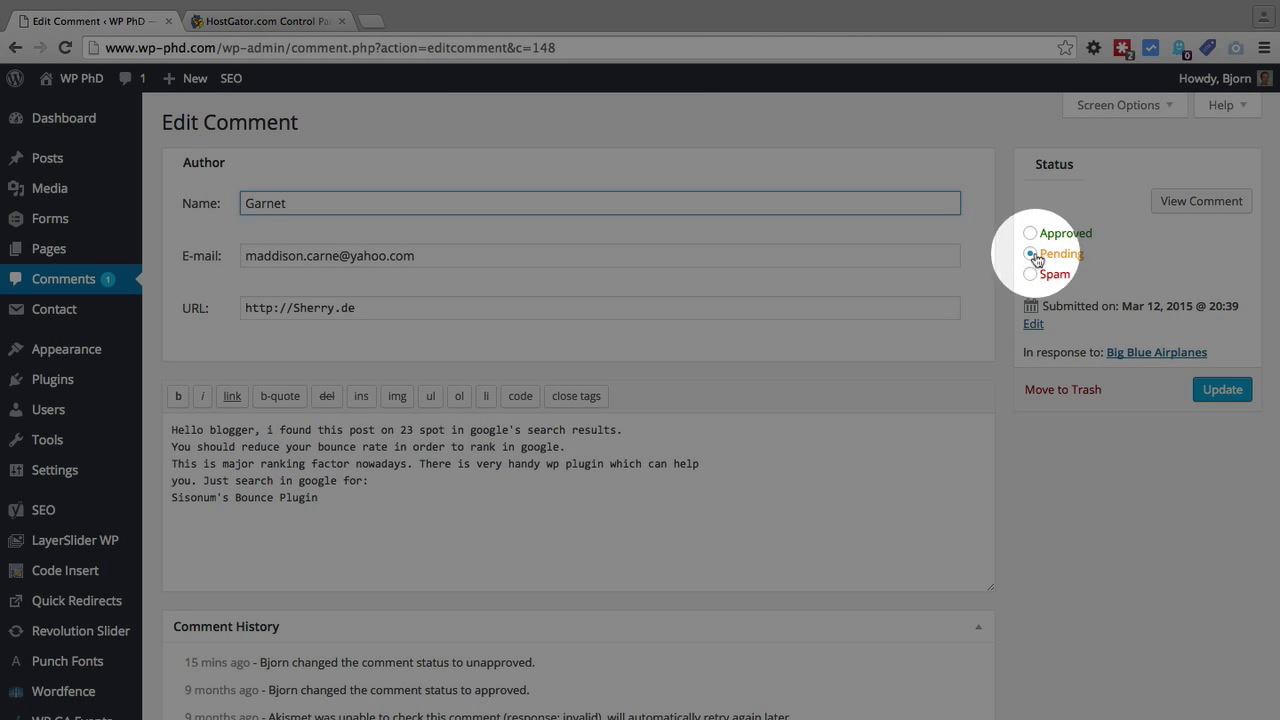
click(1029, 233)
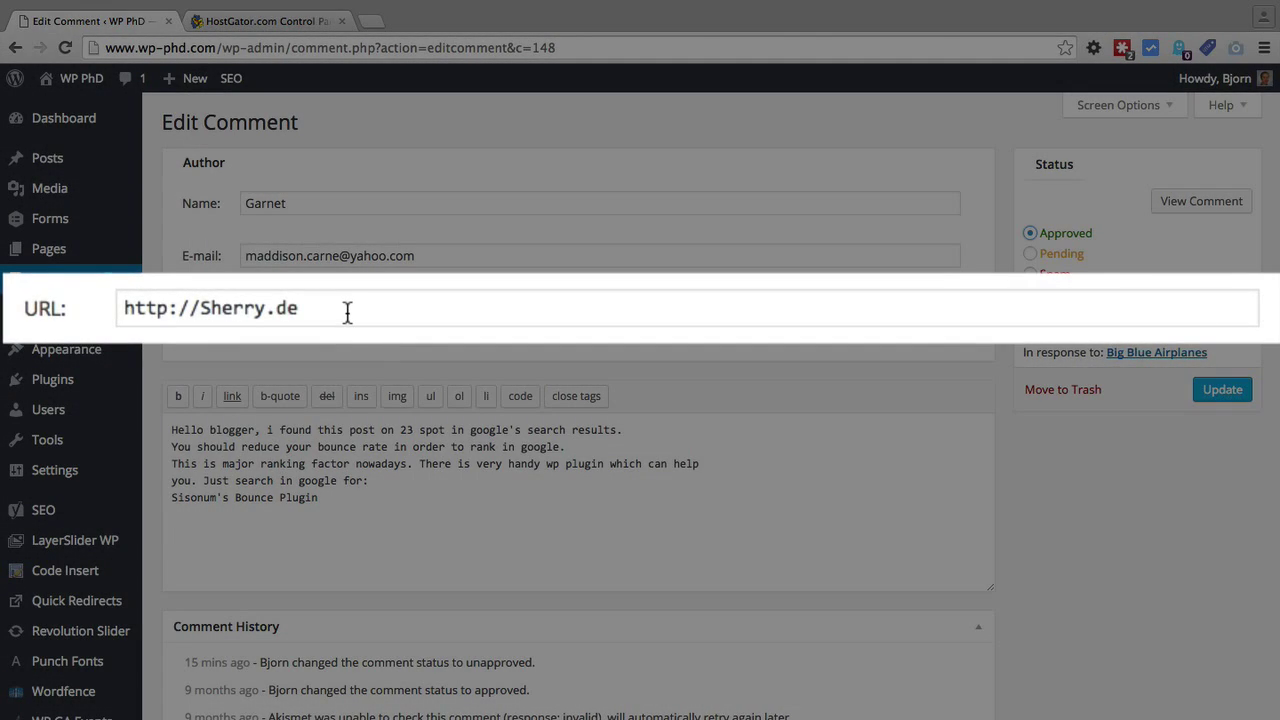
Step: Clear the URL of the comment's author and update the comment
click(347, 313)
key(ctrl+a)
key(BackSpace)
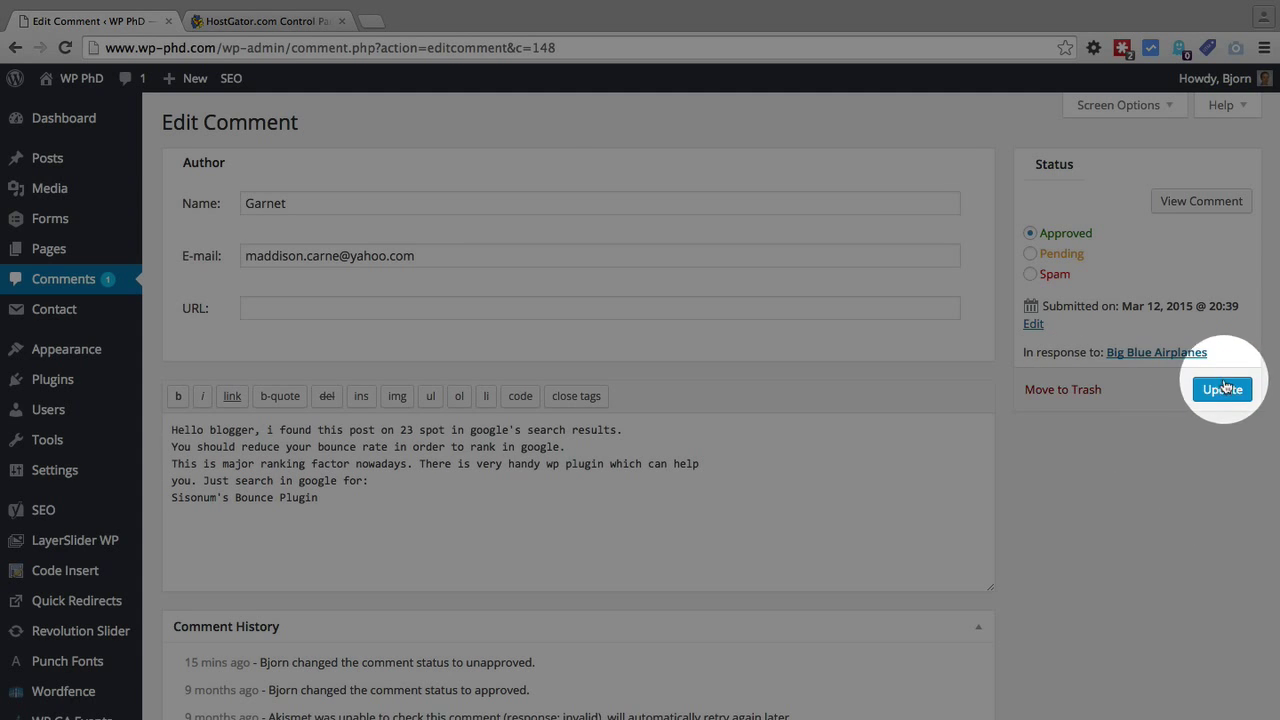
click(1224, 392)
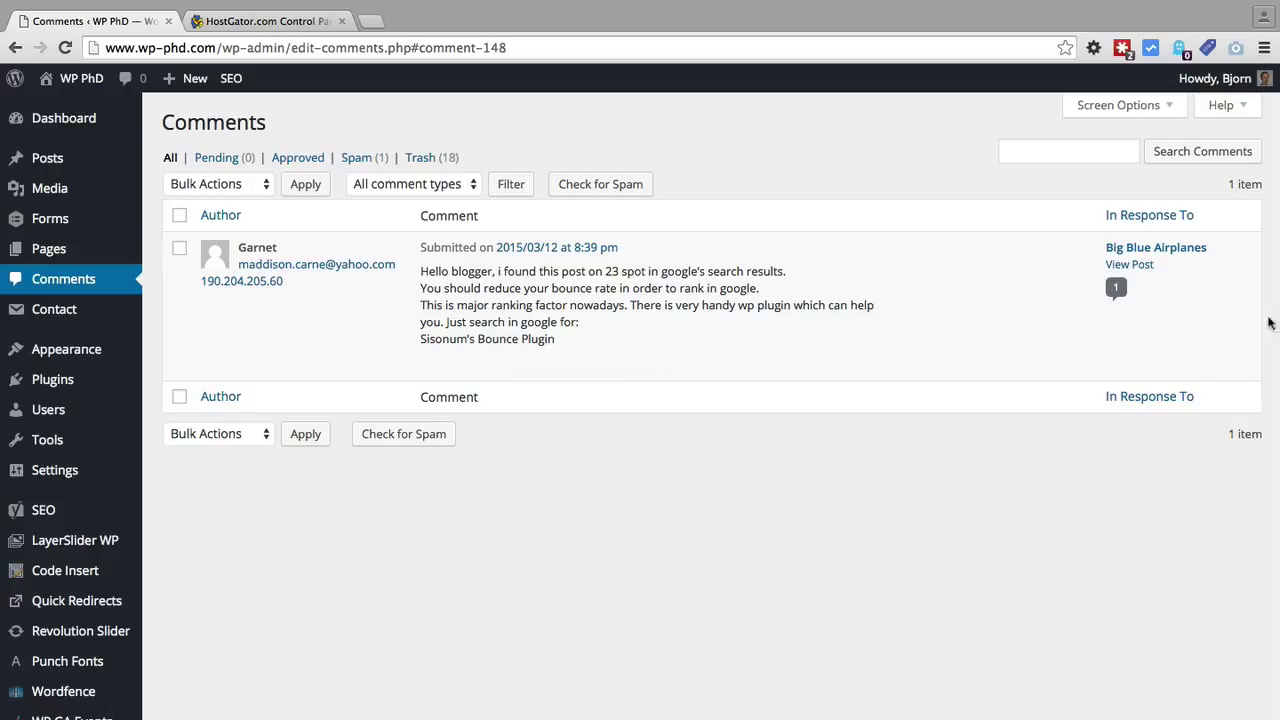
Step: Submit the reply "This is my reply" to the approved comment from the Comments list
mouse_move(771, 349)
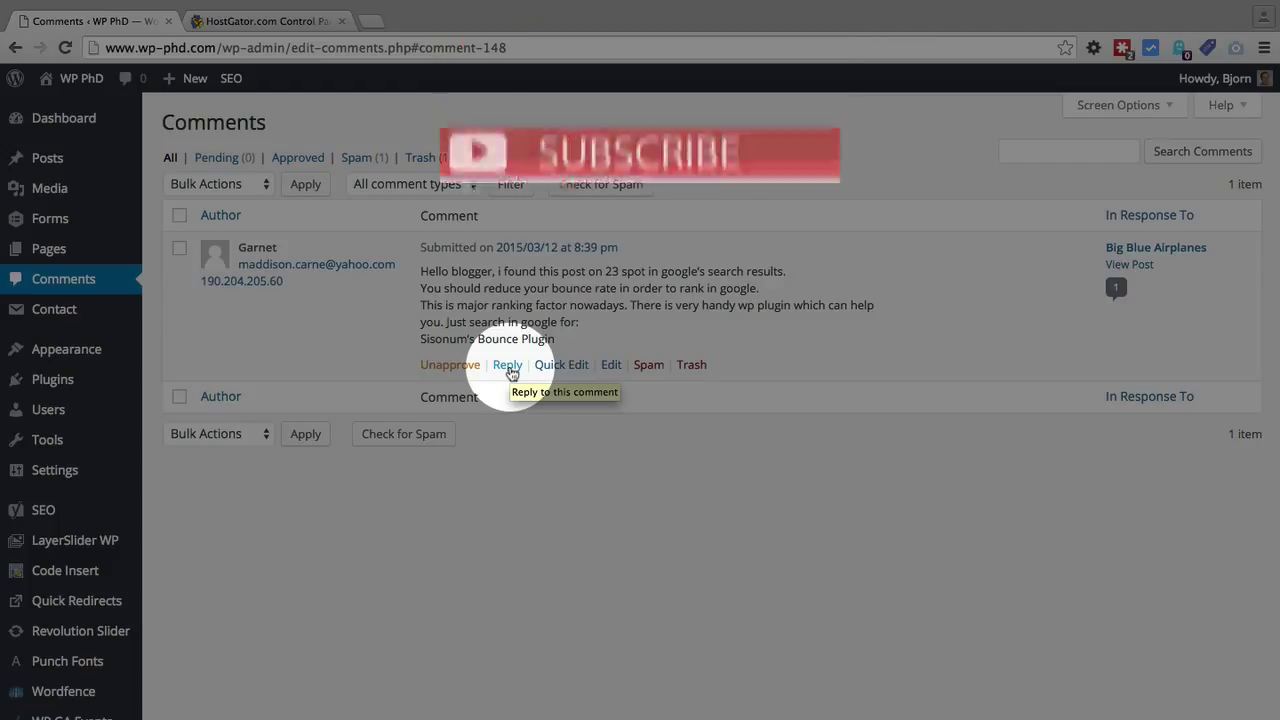
click(503, 366)
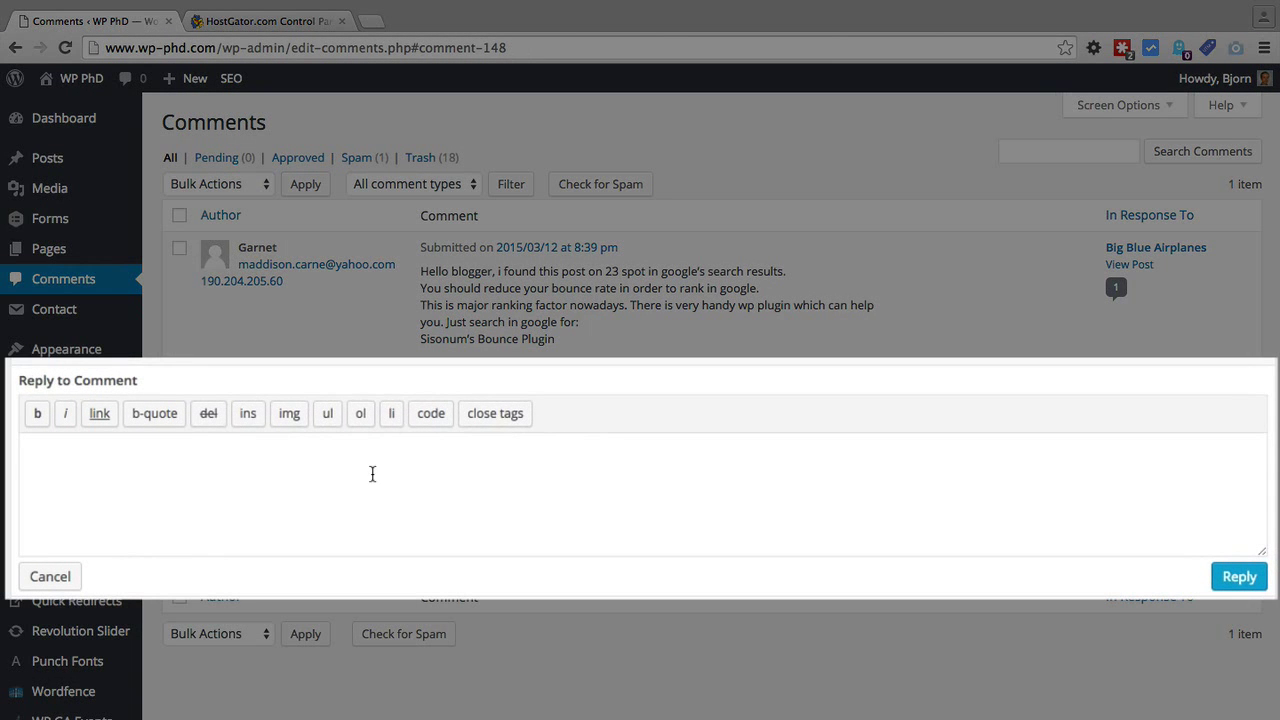
text(This my)
key(BackSpace)
key(BackSpace)
key(BackSpace)
text(is my reply)
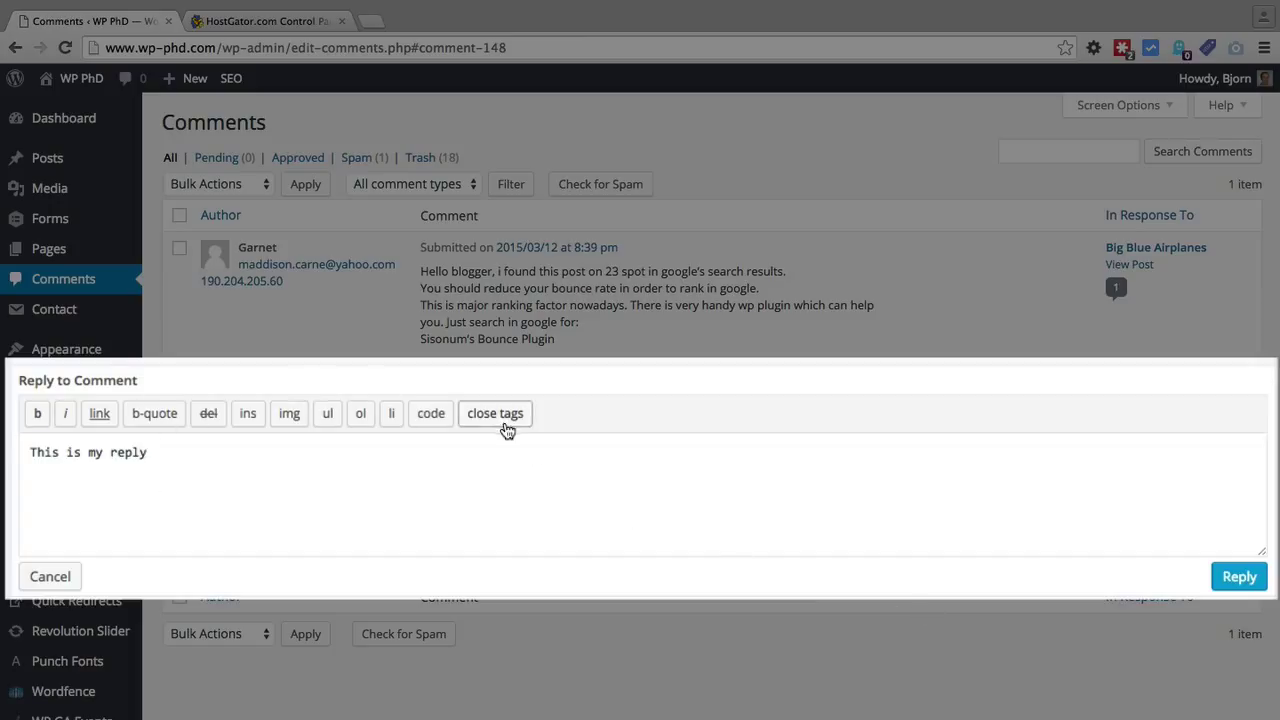
click(1241, 580)
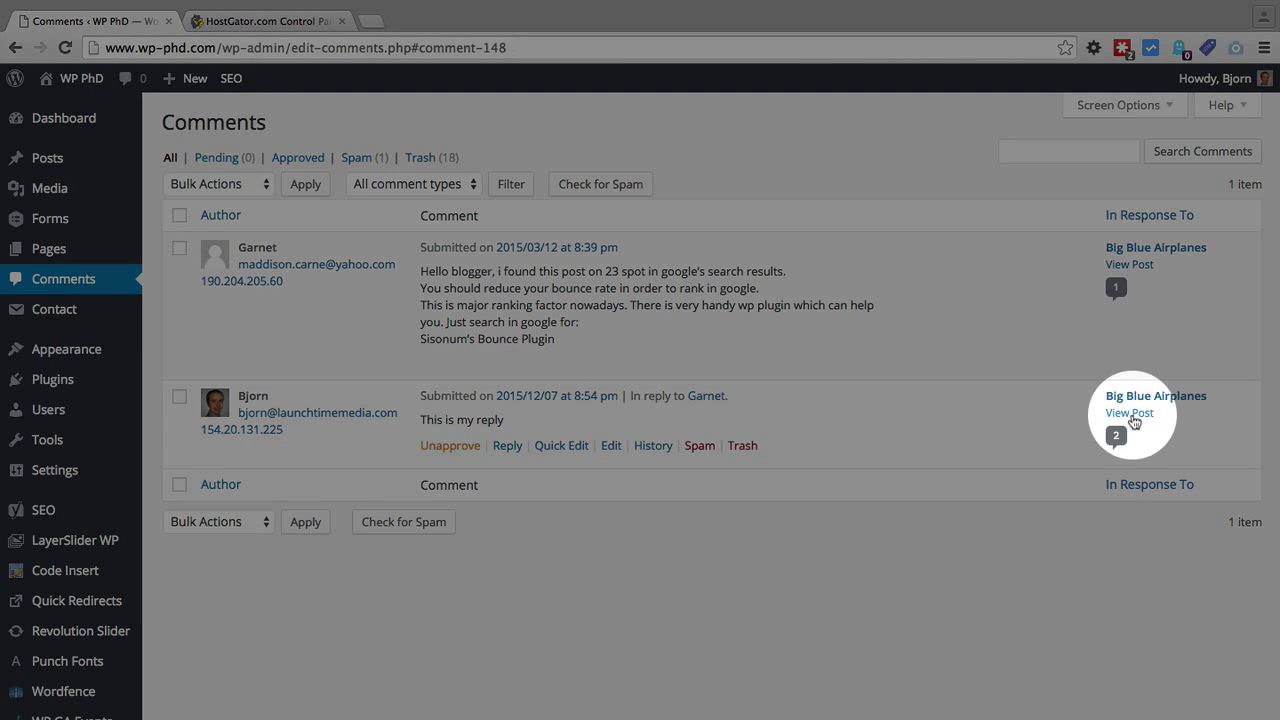
Step: View the published Big Blue Airplanes post and examine the comment thread beneath it
click(1130, 413)
scroll(309, 440, down, 5)
scroll(229, 469, down, 1)
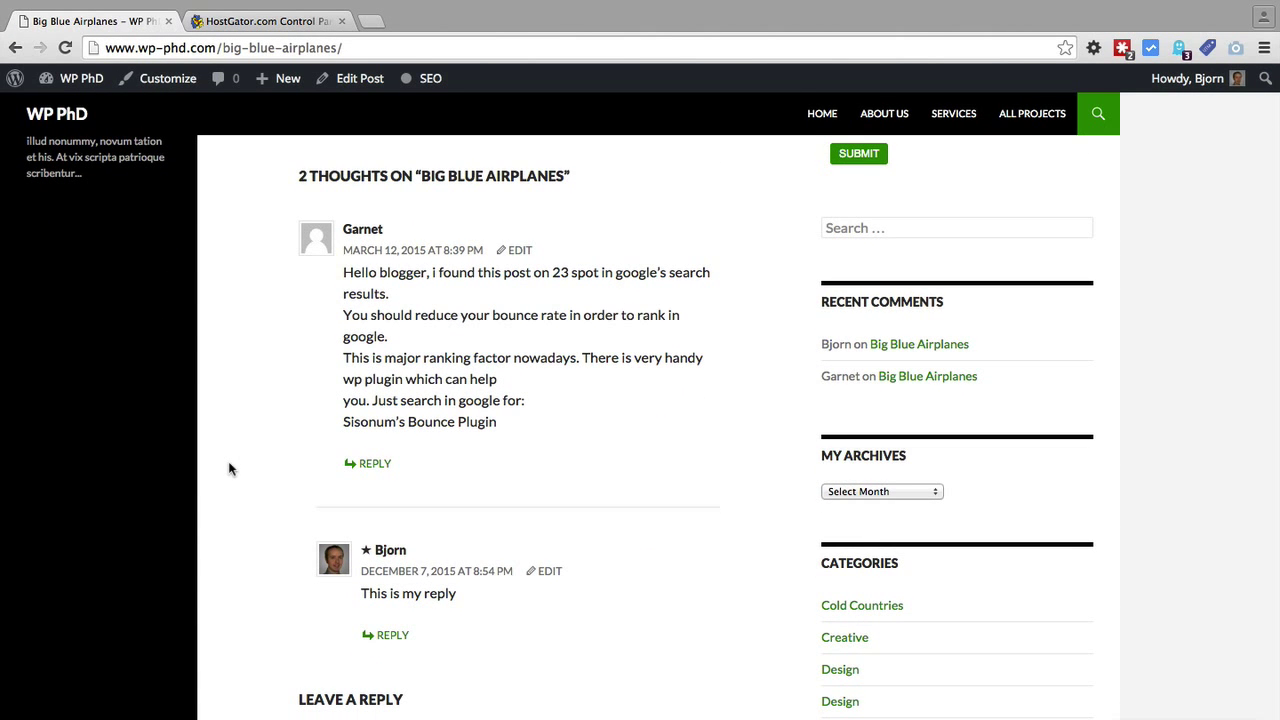
Step: Open the reply form under the first comment on the published post
scroll(229, 469, up, 1)
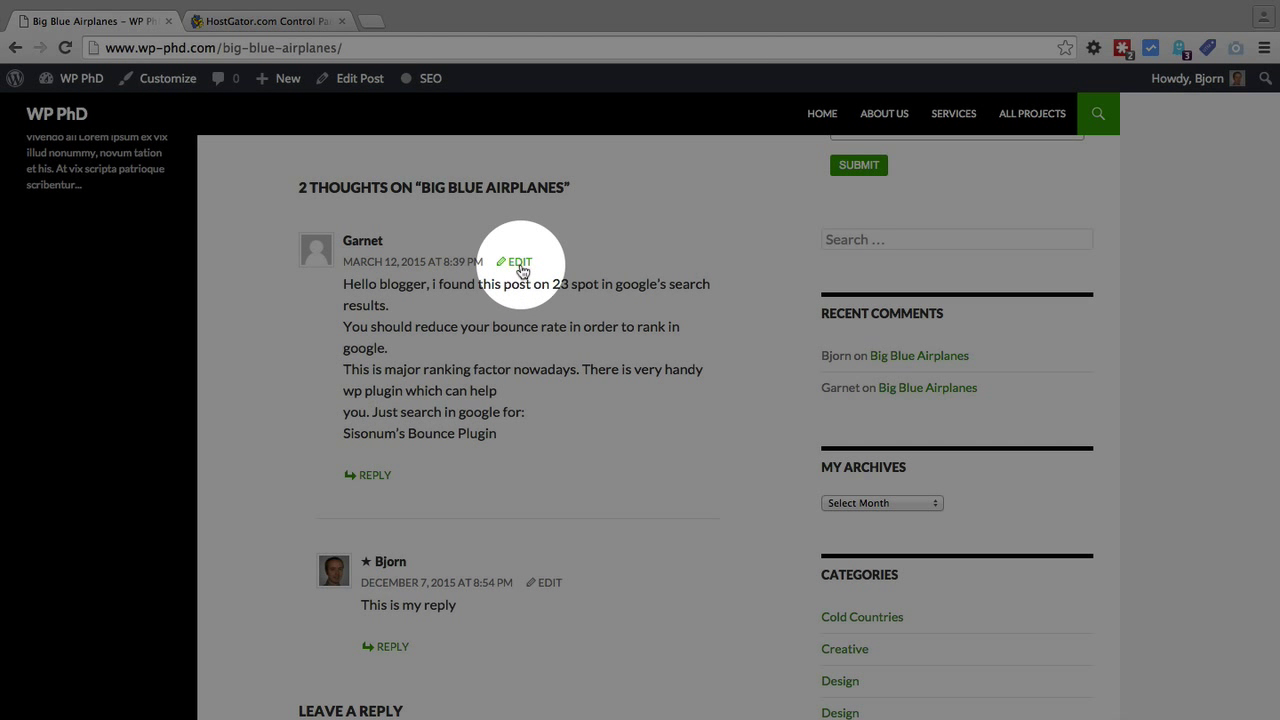
click(371, 477)
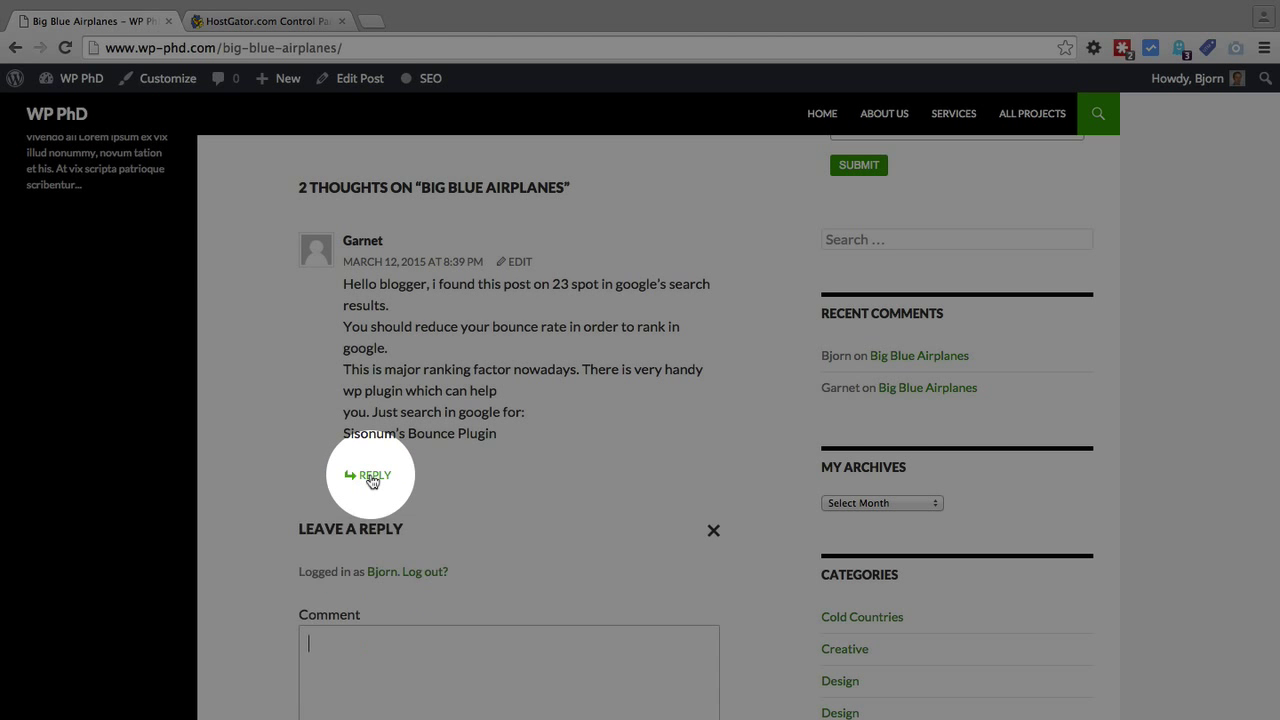
scroll(300, 410, down, 4)
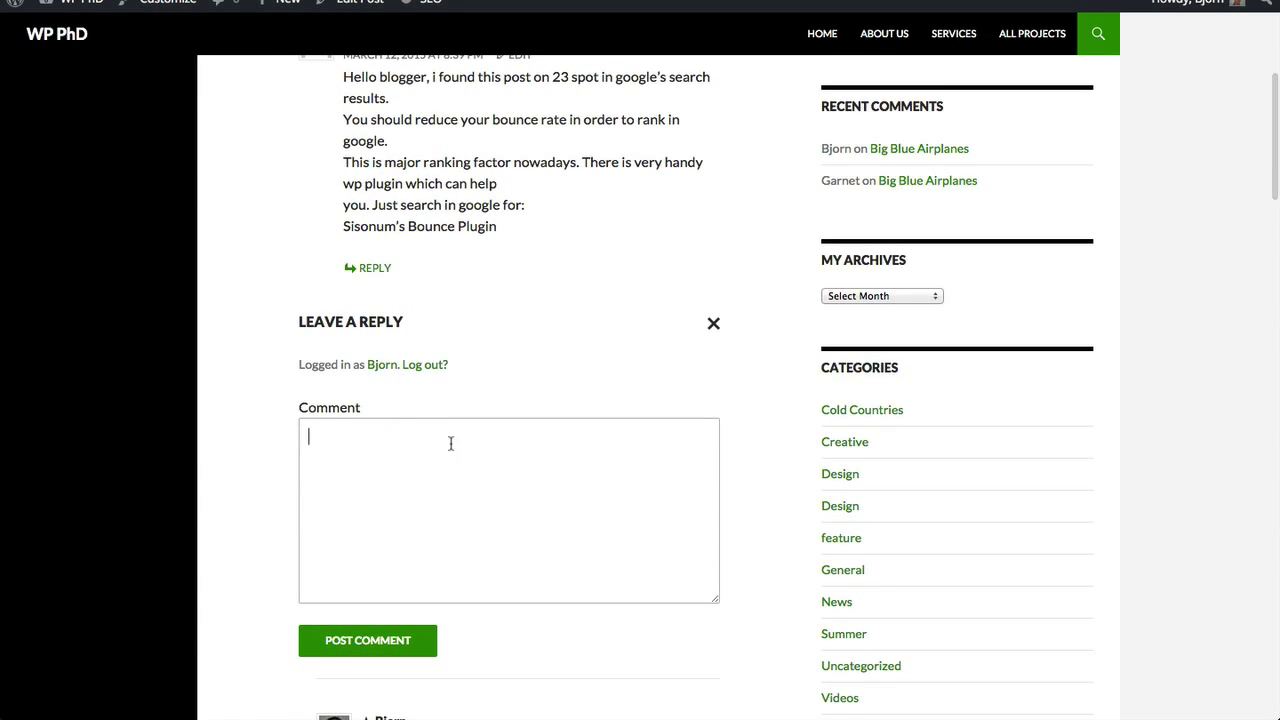